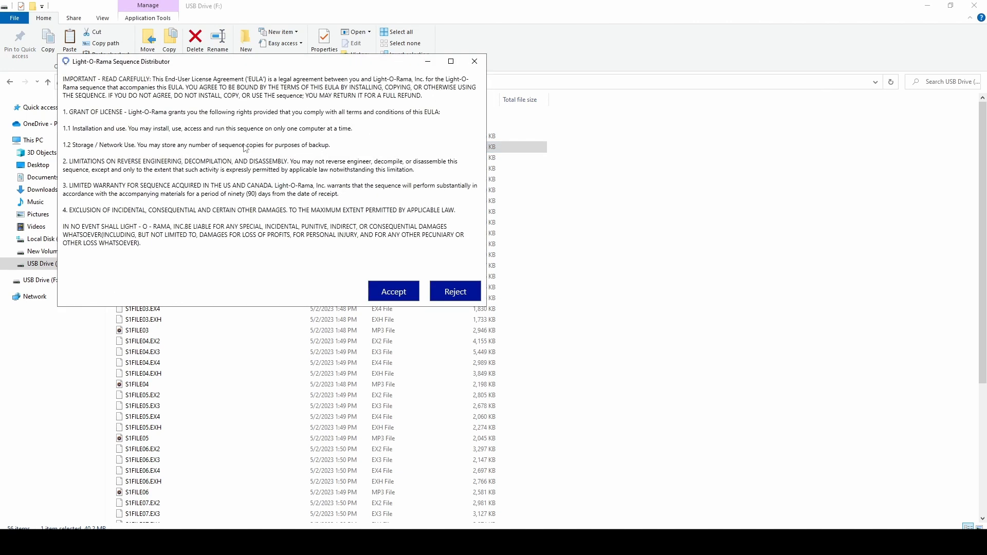
- Accept the sequence distributor's licence agreement and close the distributor once distribution completes
left_click(409, 291)
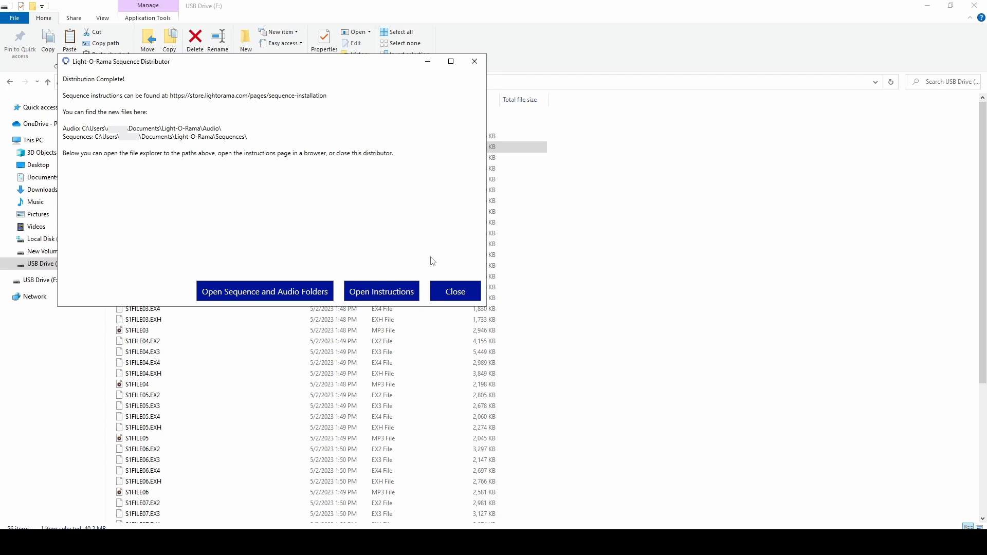
left_click(287, 287)
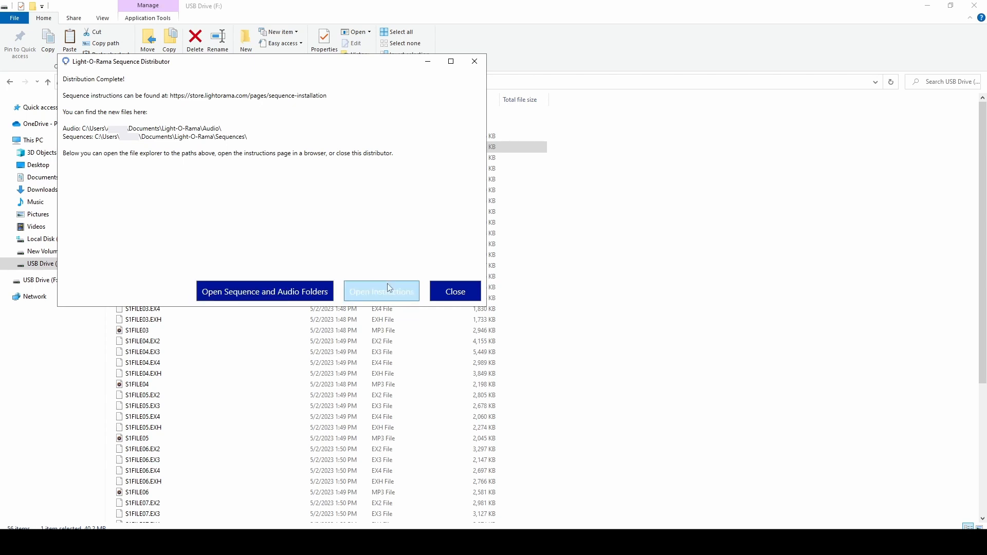
left_click(470, 291)
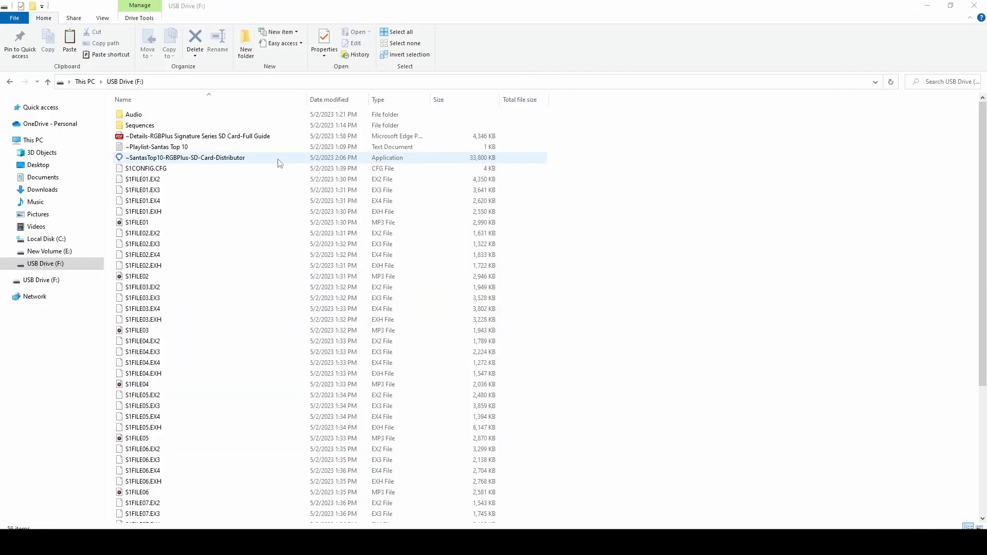
- Run the SantasTop10-RGBPlus-SD-Card-Distributor application from the USB drive and accept its licence agreement
double_click(245, 158)
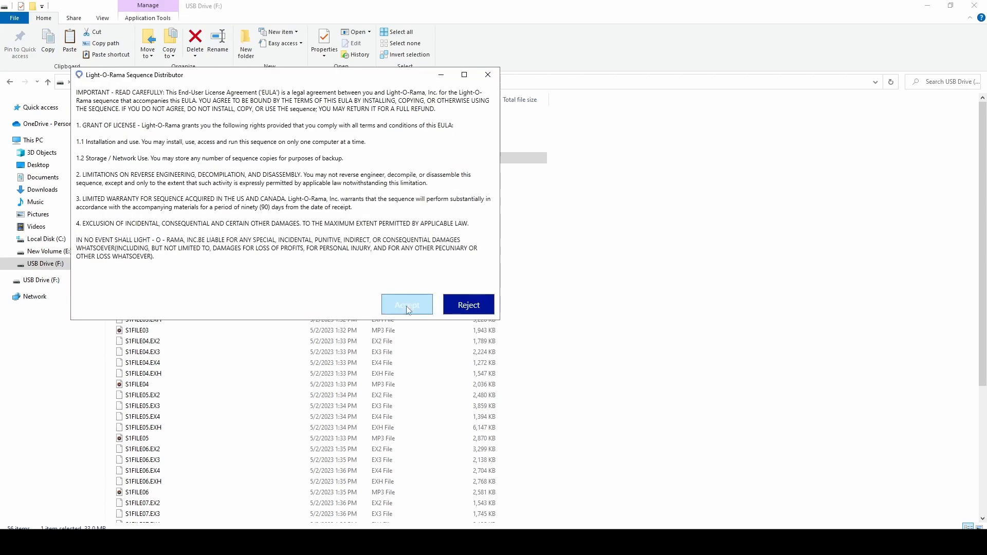
left_click(409, 308)
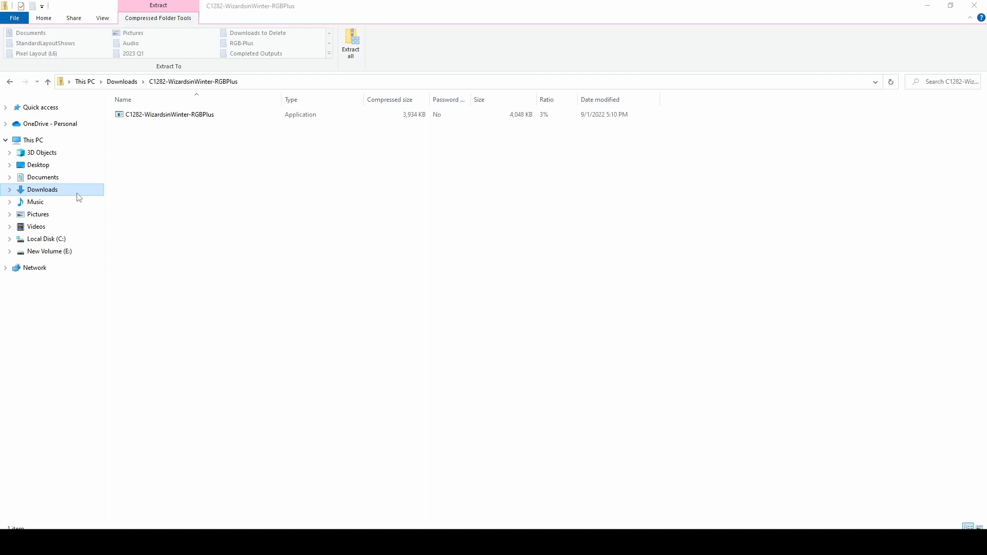
- Run the C1282-WizardsinWinter-RGBPlus sequence distributor, accept its licence, and open the sequence and audio folders
left_click(200, 115)
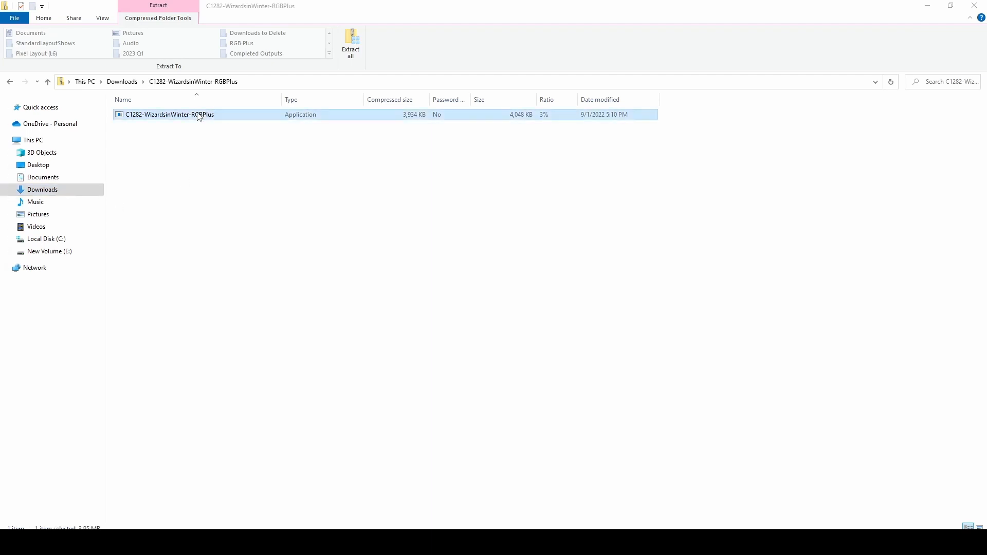
double_click(200, 115)
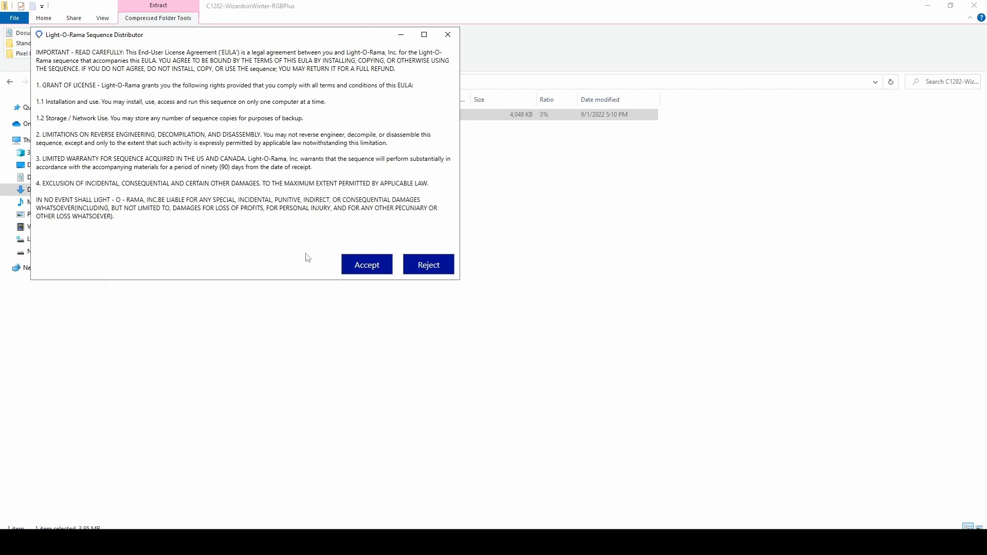
left_click(362, 265)
left_click(363, 266)
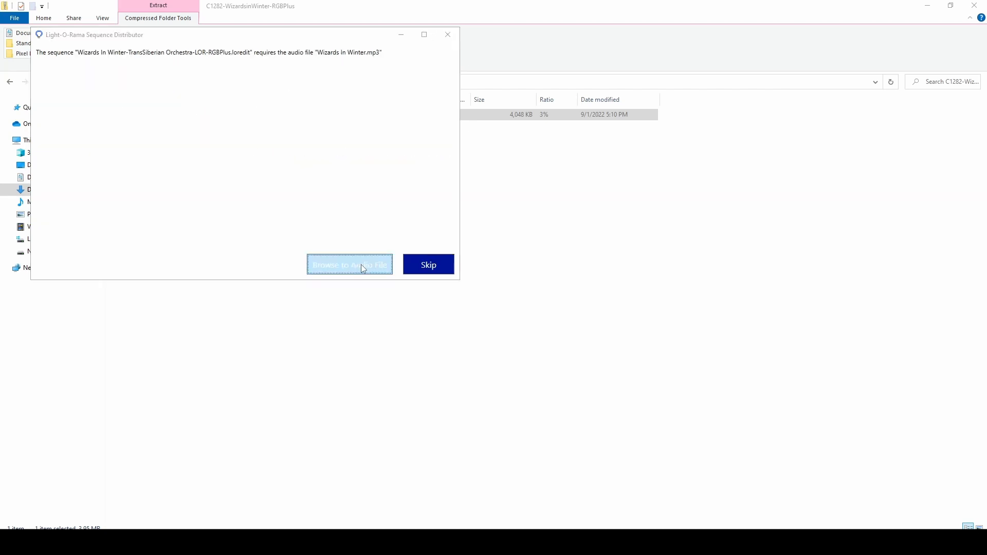
double_click(250, 226)
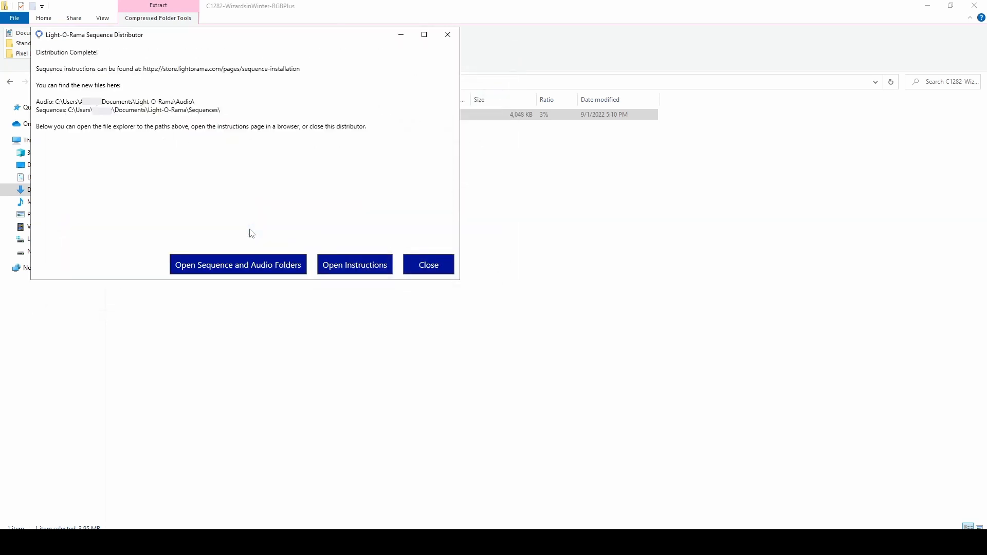
left_click(251, 264)
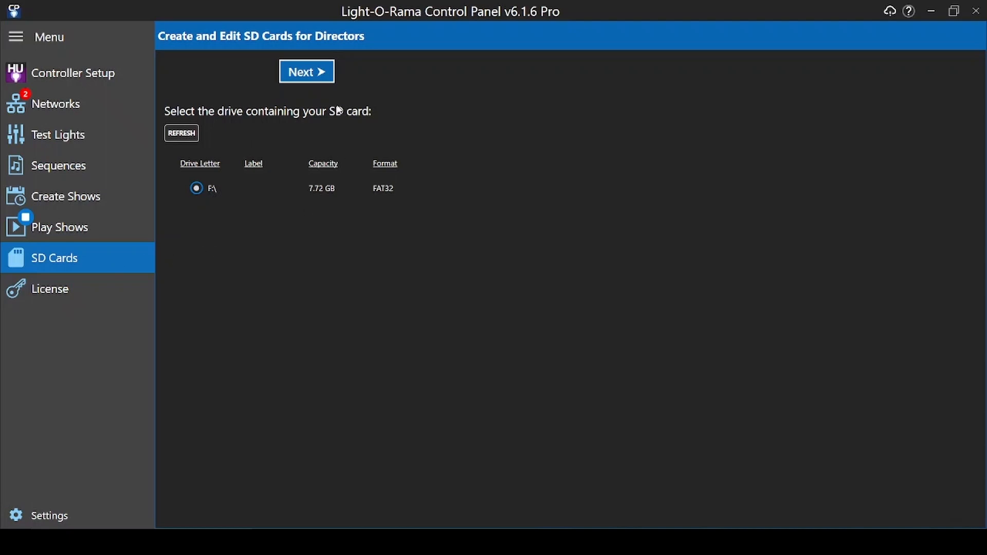
- Start creating a new SD card show as Show 1 on drive F:\
left_click(310, 78)
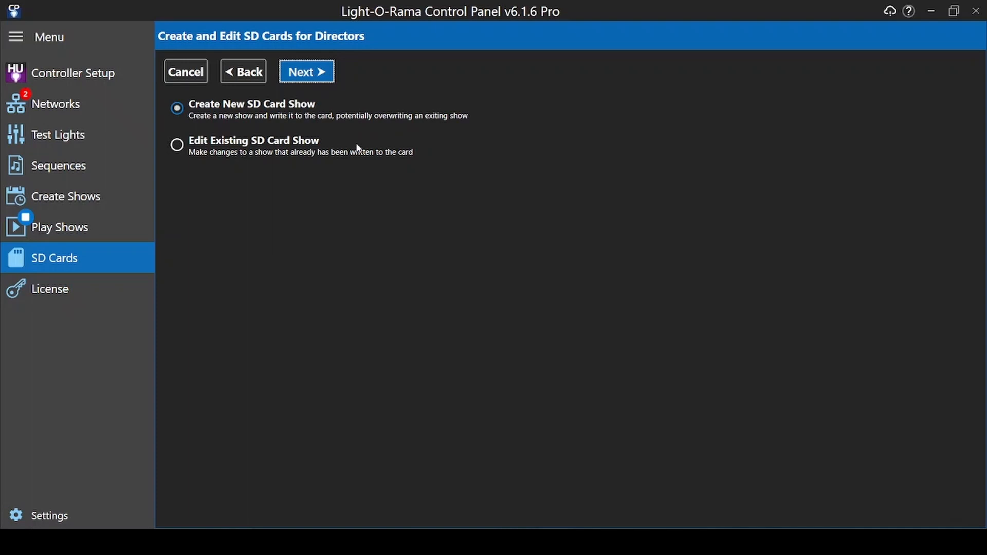
left_click(310, 71)
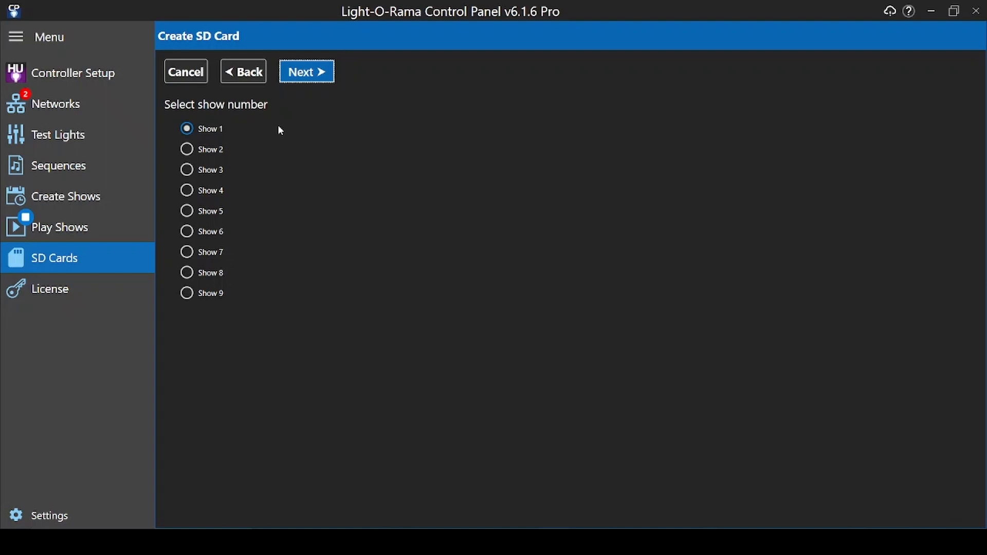
left_click(310, 74)
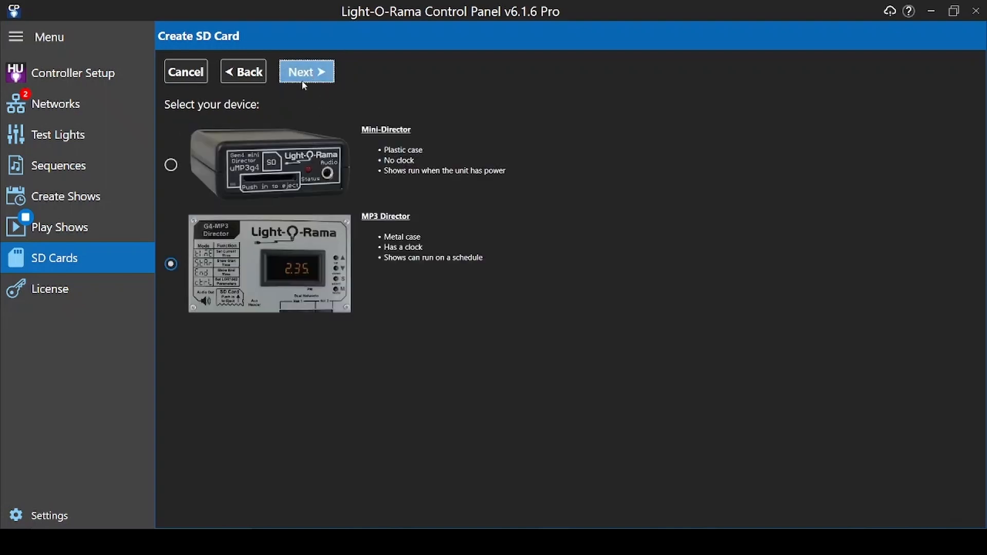
- Choose the MP3 Director as the device for the SD card show
left_click(173, 166)
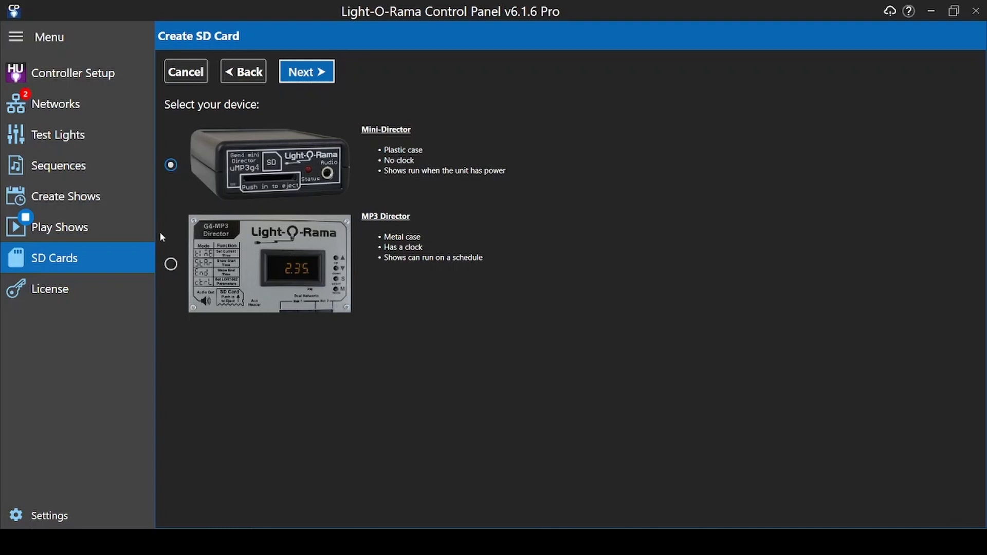
left_click(170, 265)
left_click(318, 74)
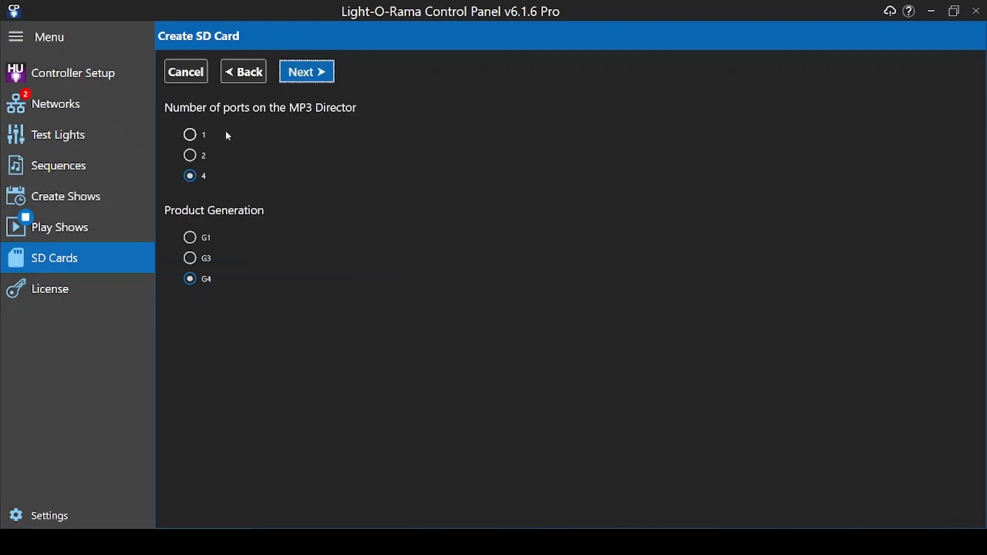
- Set the MP3 Director to 4 ports with G4 product generation
left_click(189, 135)
left_click(191, 157)
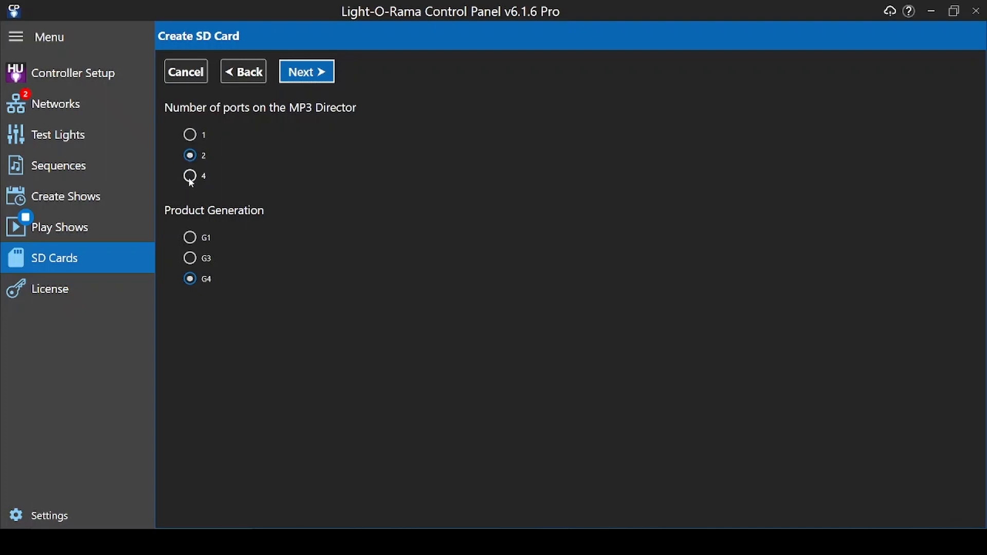
left_click(190, 176)
left_click(320, 75)
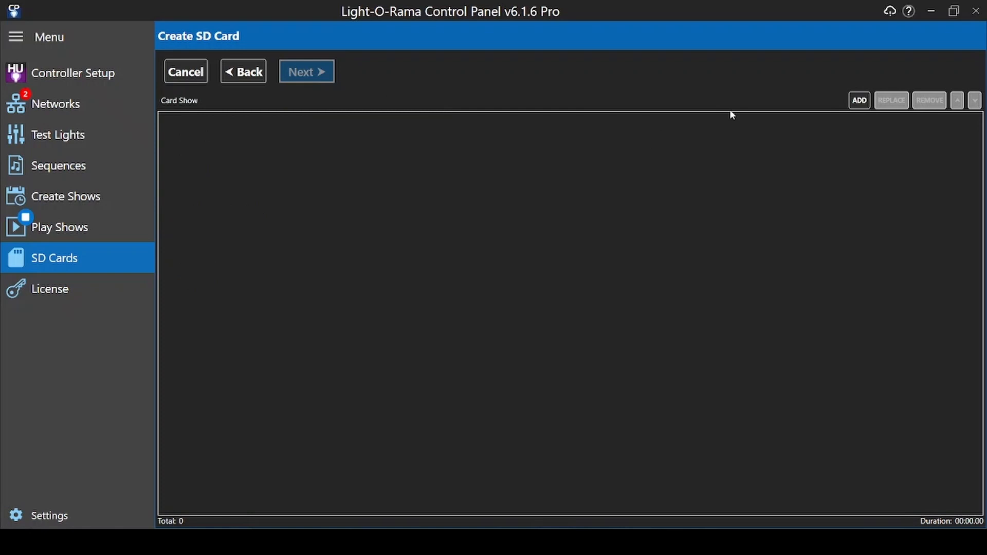
- Add Cant Stop The Feeling-LOR-RGBPlus, Carol Of The Bells-Lindsey Stirling-LOR-RGBPlus and Do You Want To Build A Snowman sequences to the card show
left_click(859, 100)
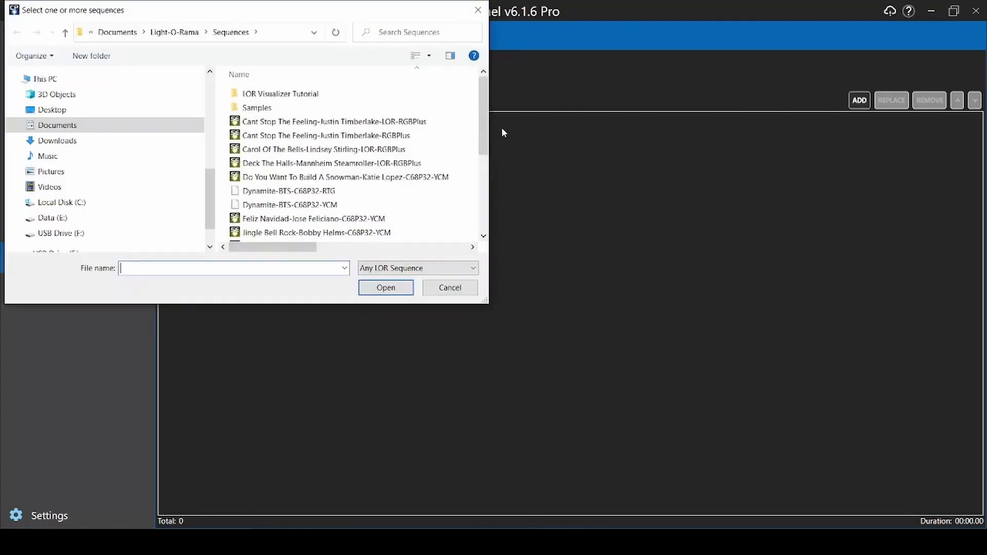
left_click(419, 121)
left_click(383, 149, "ctrl")
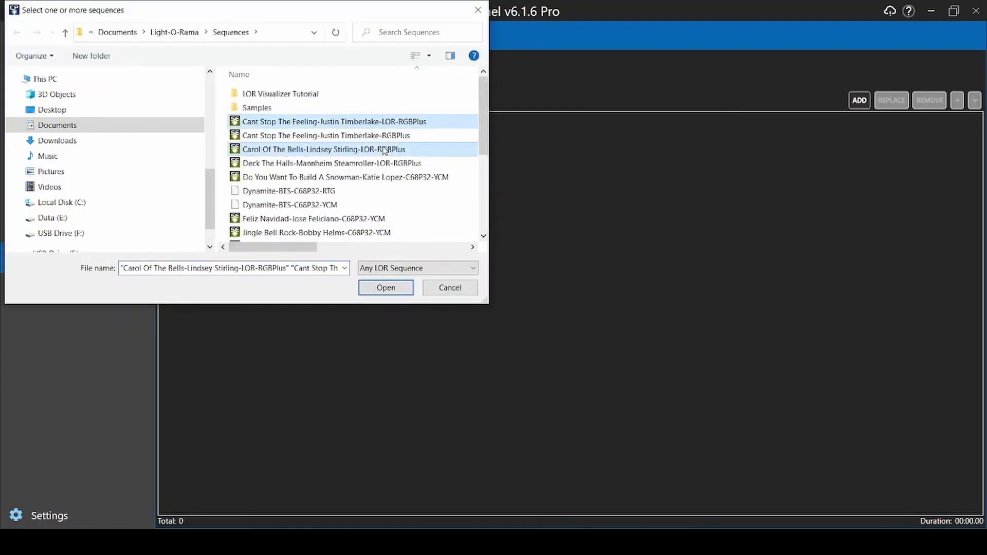
left_click(379, 177, "ctrl")
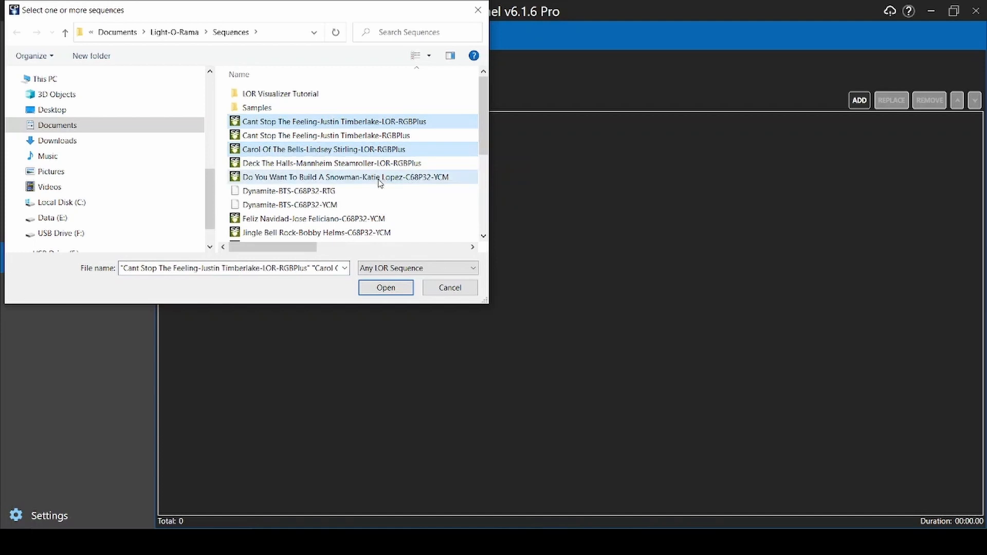
left_click(385, 287)
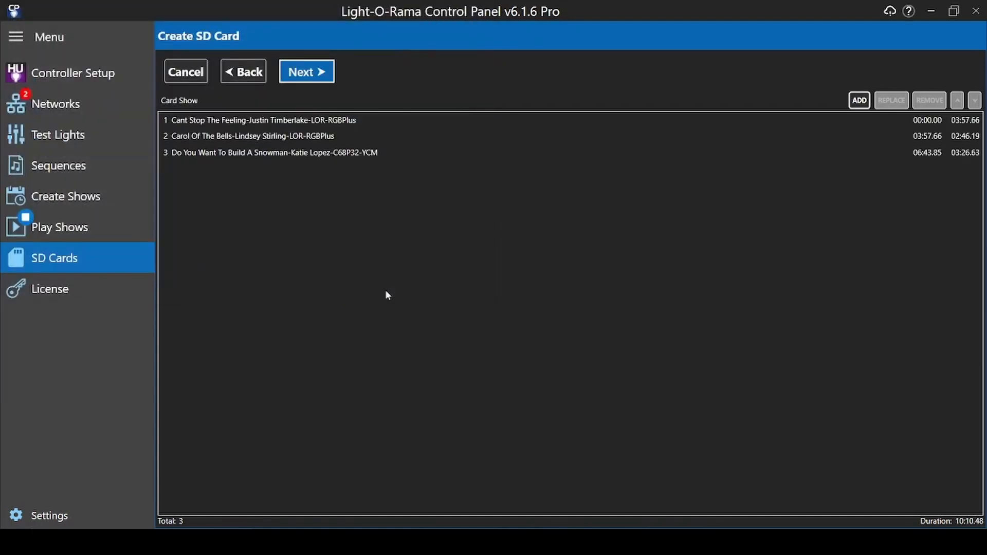
- Move Carol Of The Bells to the top of the card show playlist
left_click(315, 136)
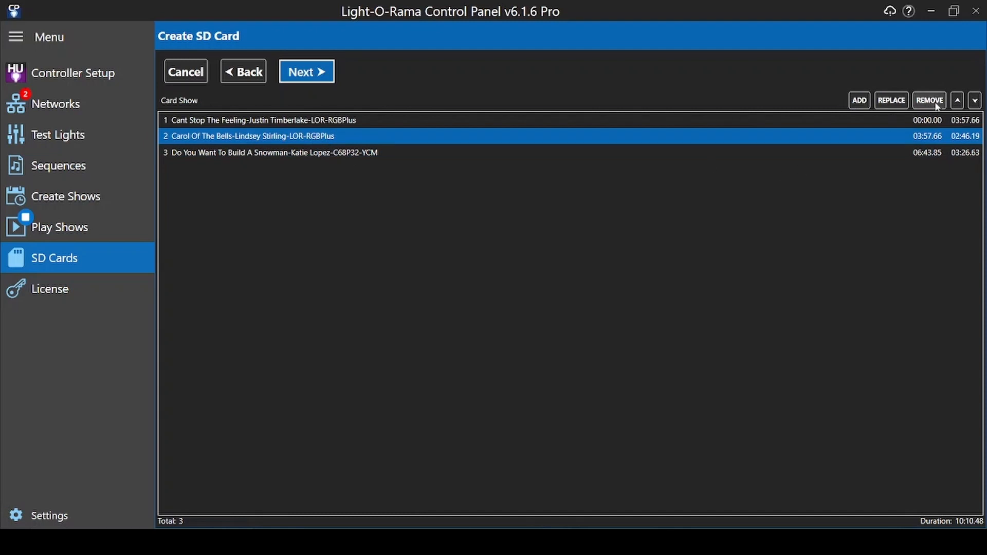
left_click(957, 101)
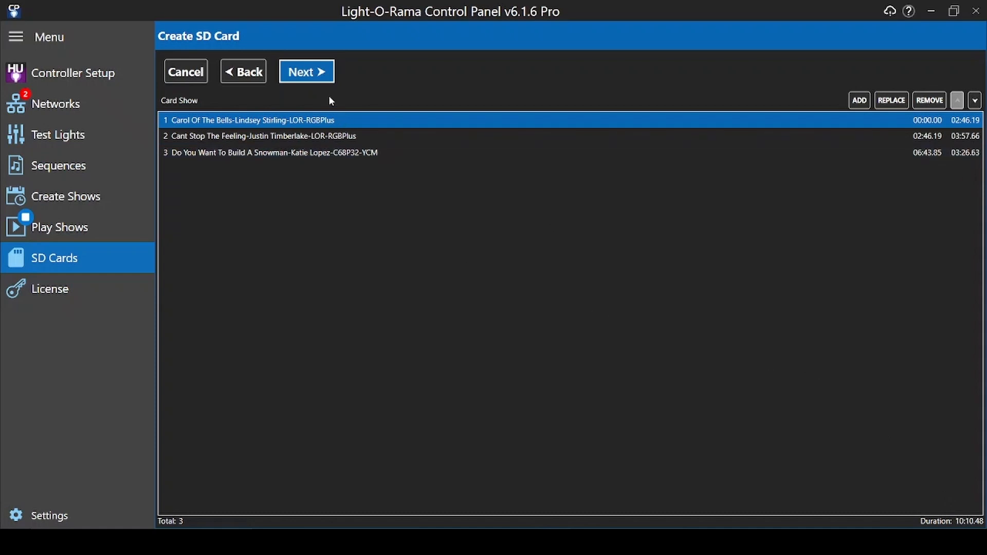
left_click(310, 73)
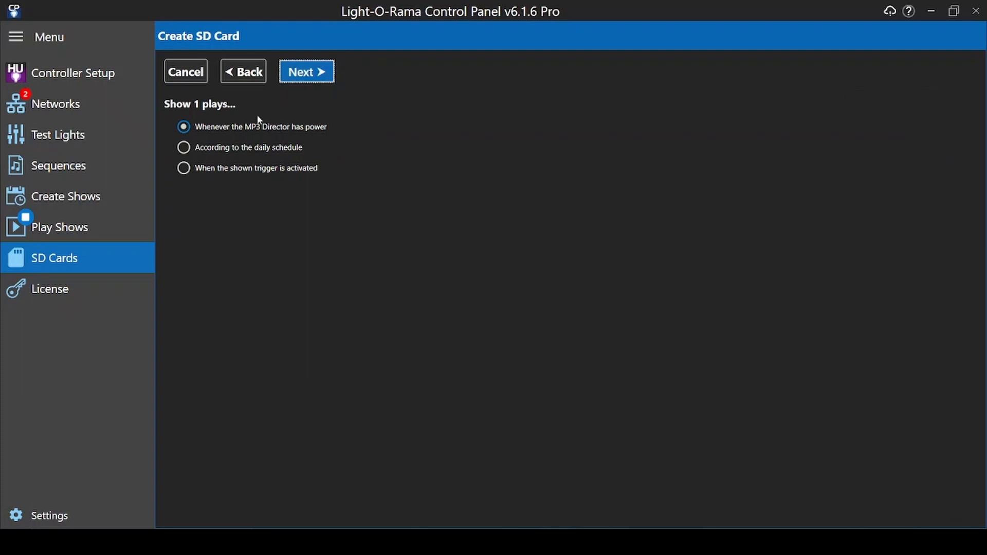
- Schedule Show 1 daily on all seven days starting at 5:30 PM, keeping continuous looping
left_click(186, 148)
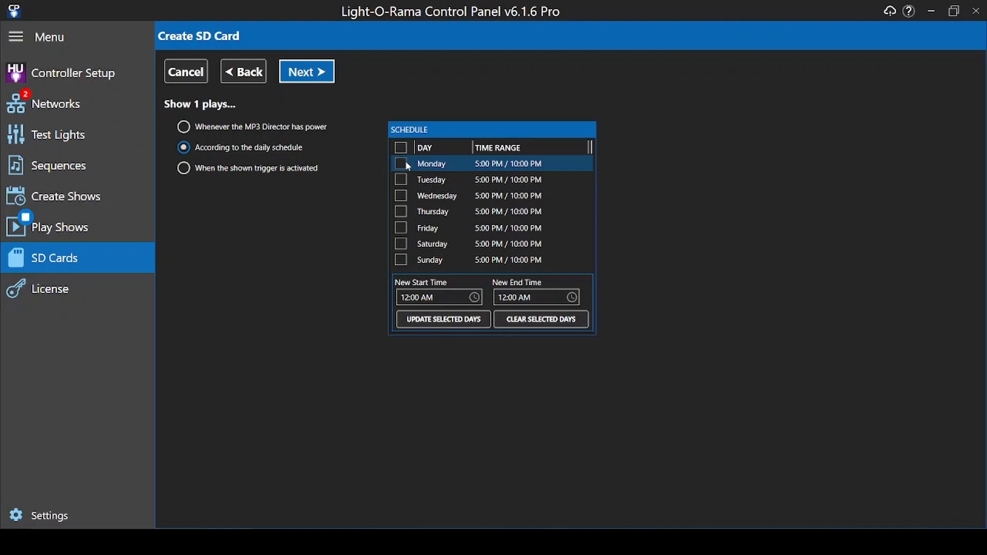
left_click(401, 148)
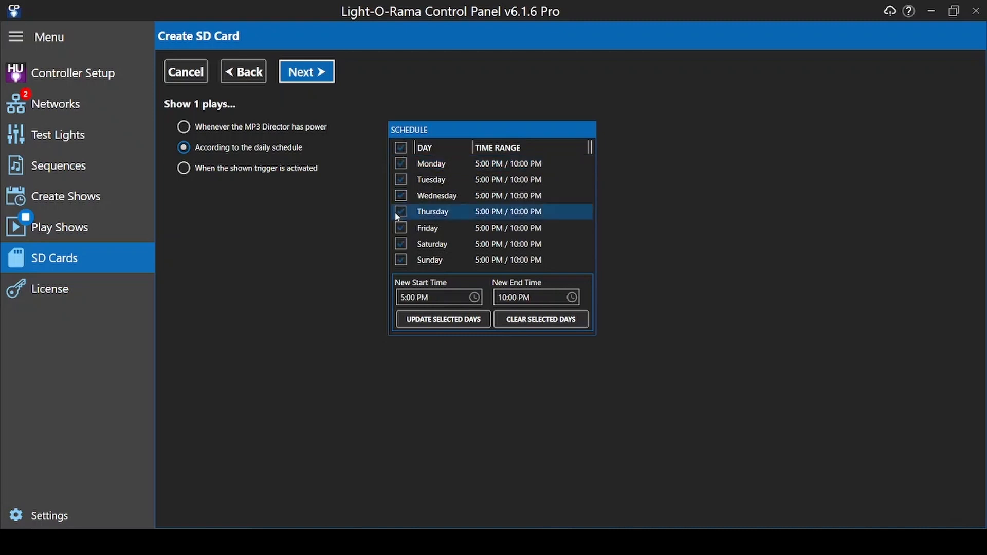
left_click(410, 297)
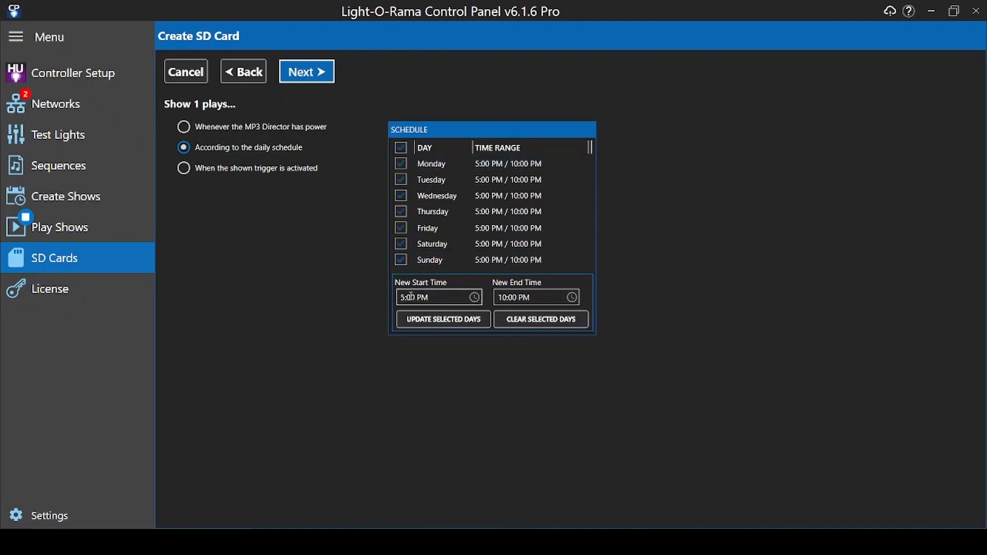
type("3")
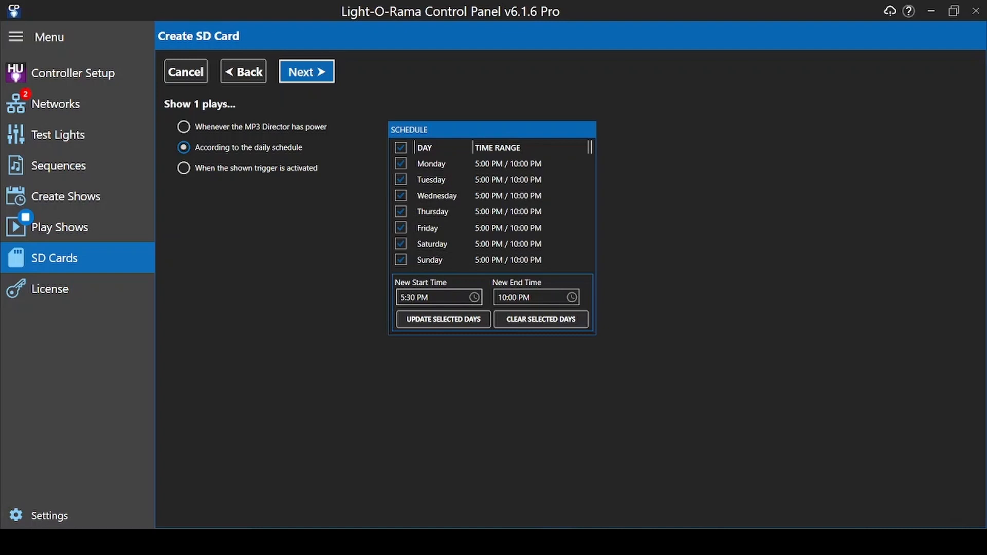
left_click(444, 322)
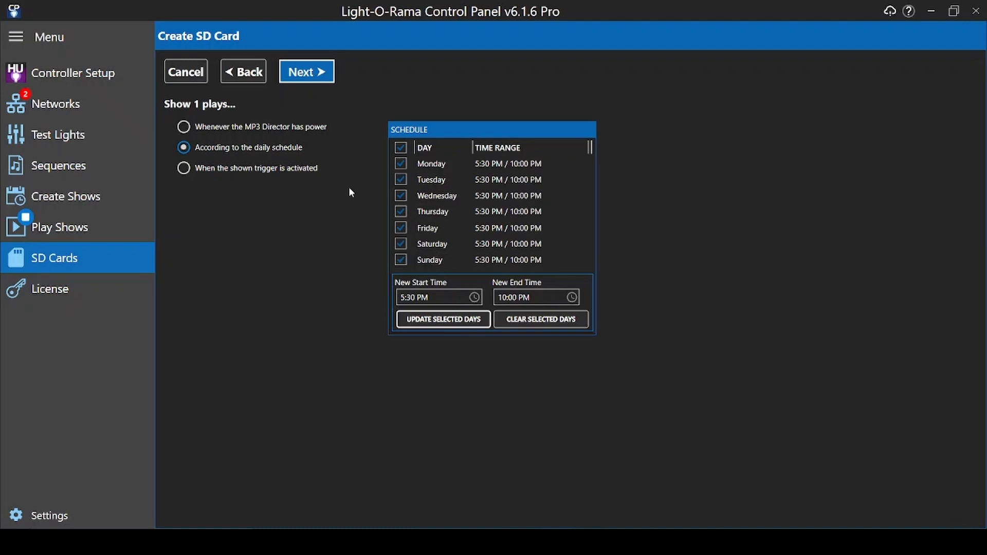
left_click(321, 72)
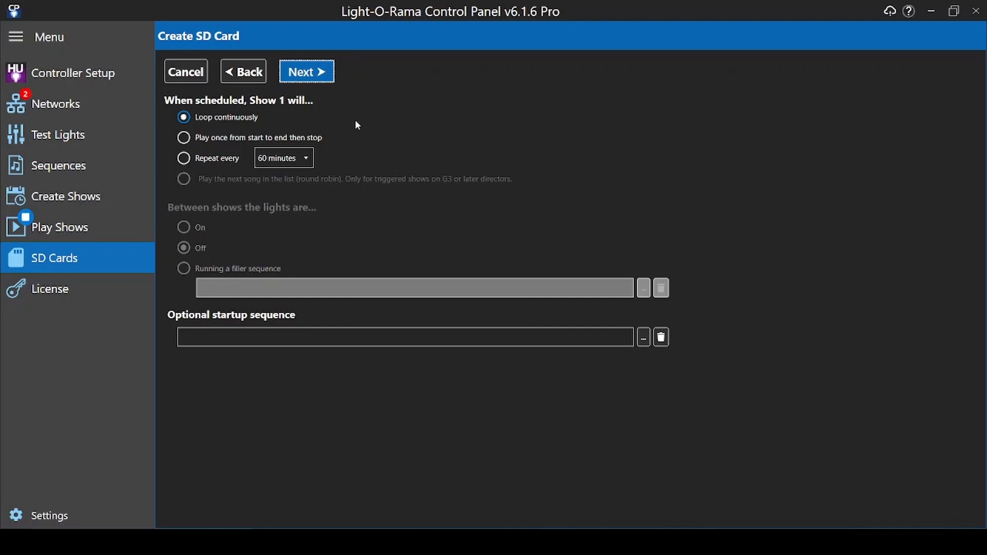
left_click(316, 72)
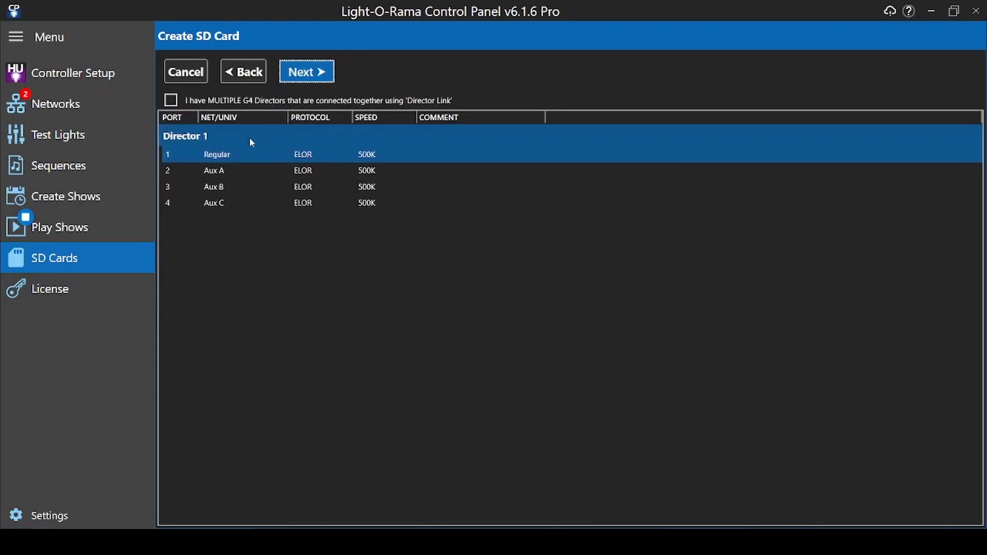
- Review the protocol and speed options for Director 1 port 1, then close the port settings
left_click(222, 155)
double_click(223, 155)
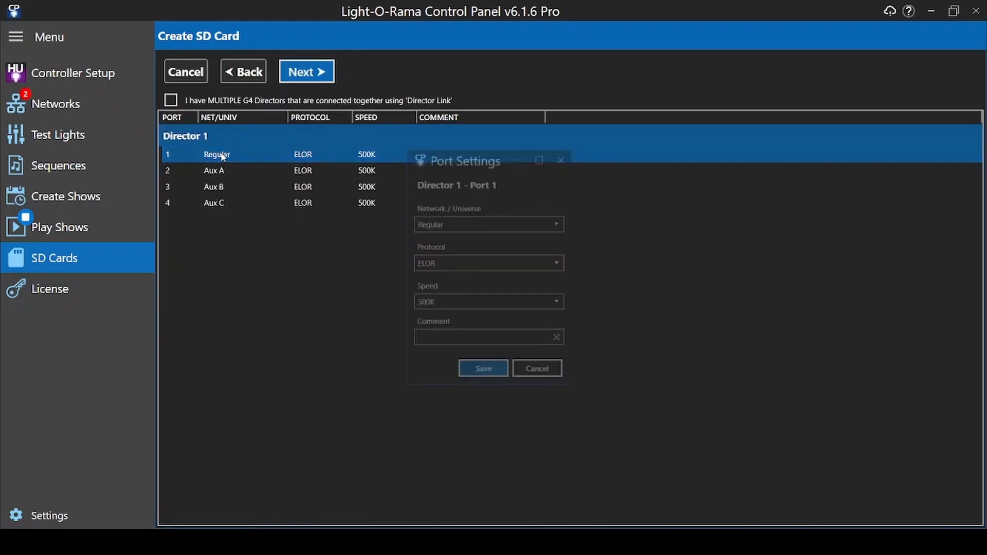
left_click(559, 263)
left_click(559, 268)
left_click(558, 303)
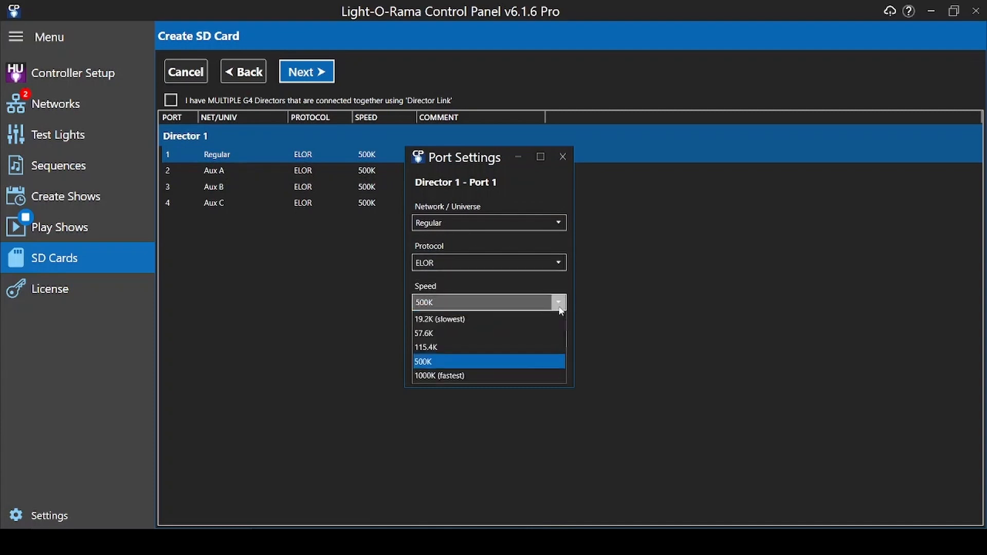
left_click(559, 306)
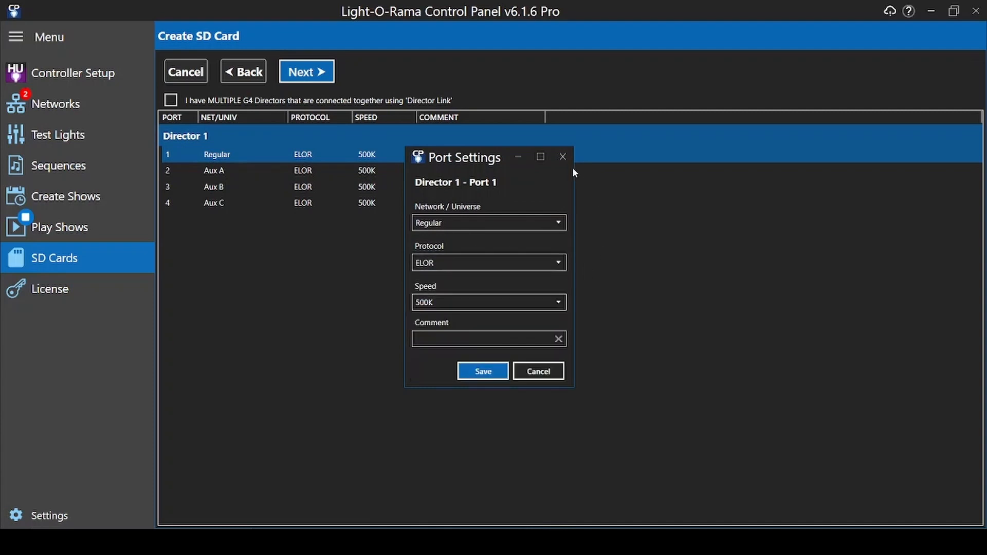
left_click(562, 157)
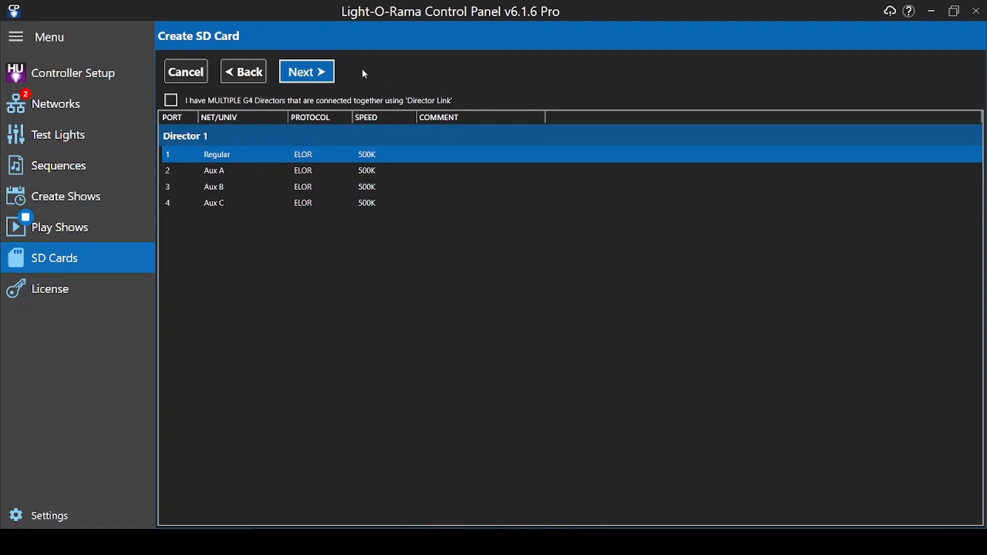
- Keep the final options and write the show to the SD card
left_click(304, 75)
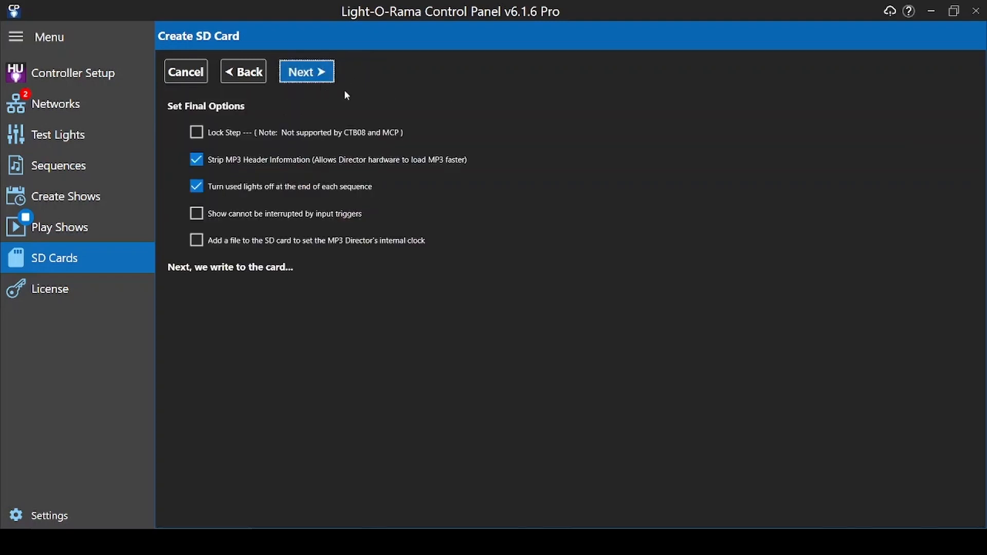
left_click(307, 74)
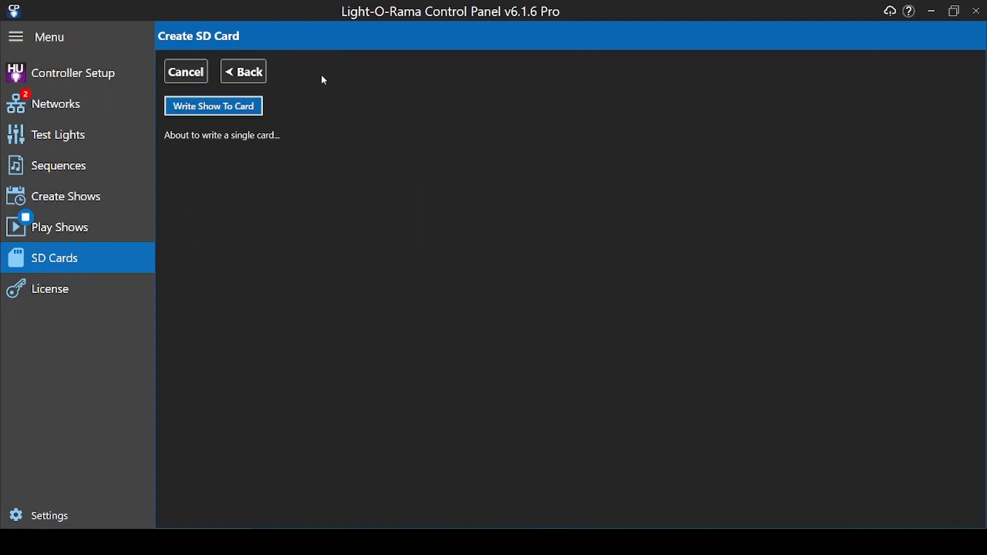
left_click(244, 108)
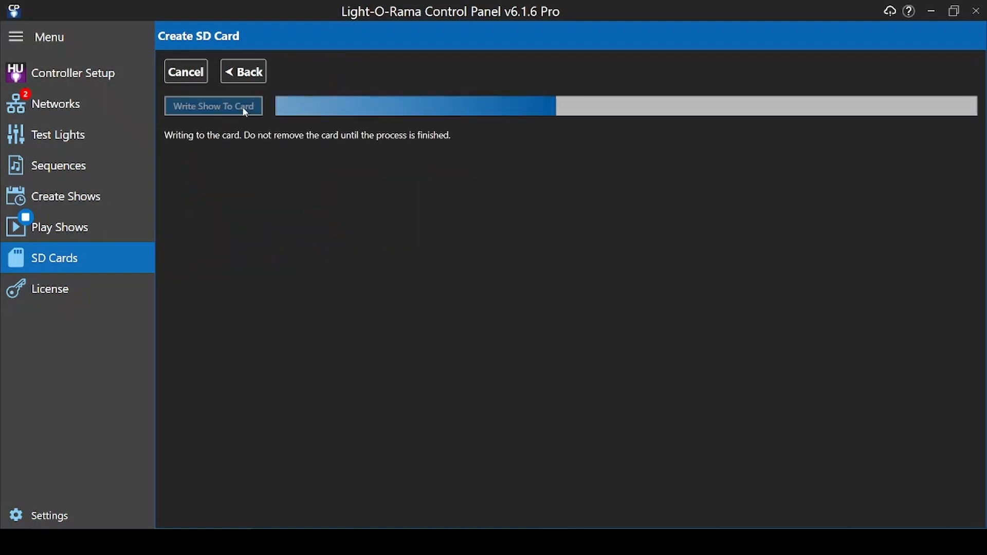